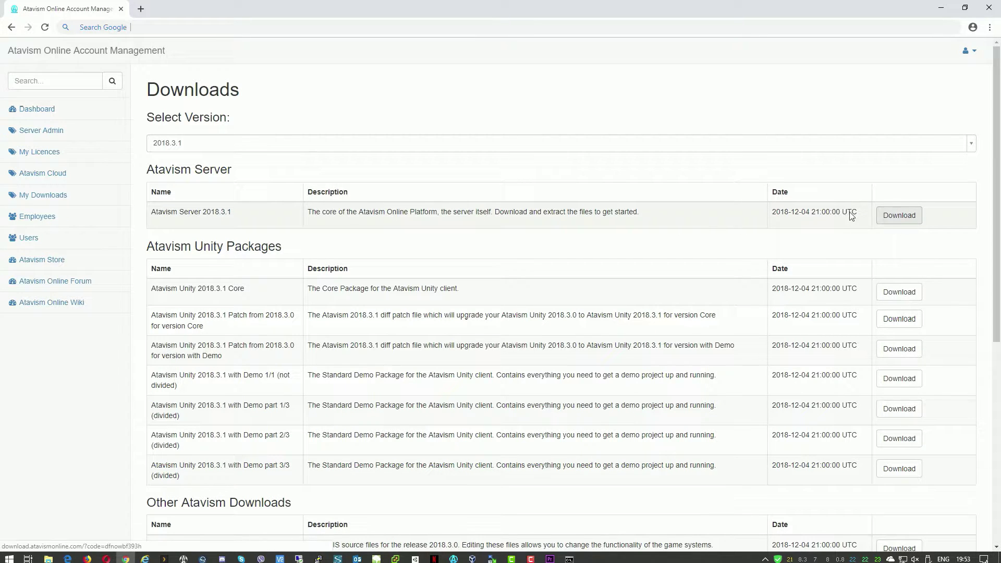
Scroll the Downloads page down to the Asset Packages section
scroll(315, 252, down, 7)
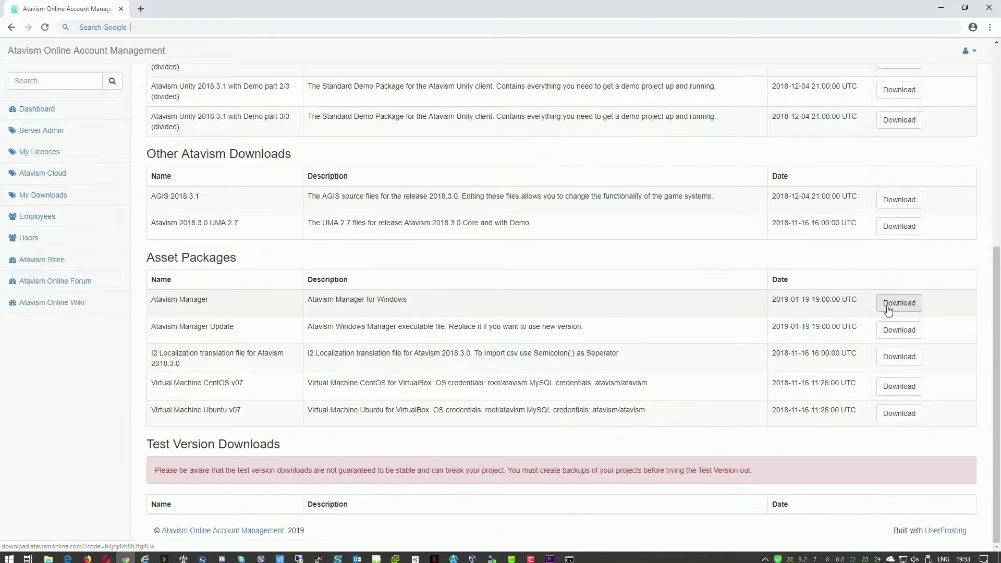
Minimize the browser and install Atavism Manager into C:\Atavism Manager\, approving the UAC prompt
click(942, 9)
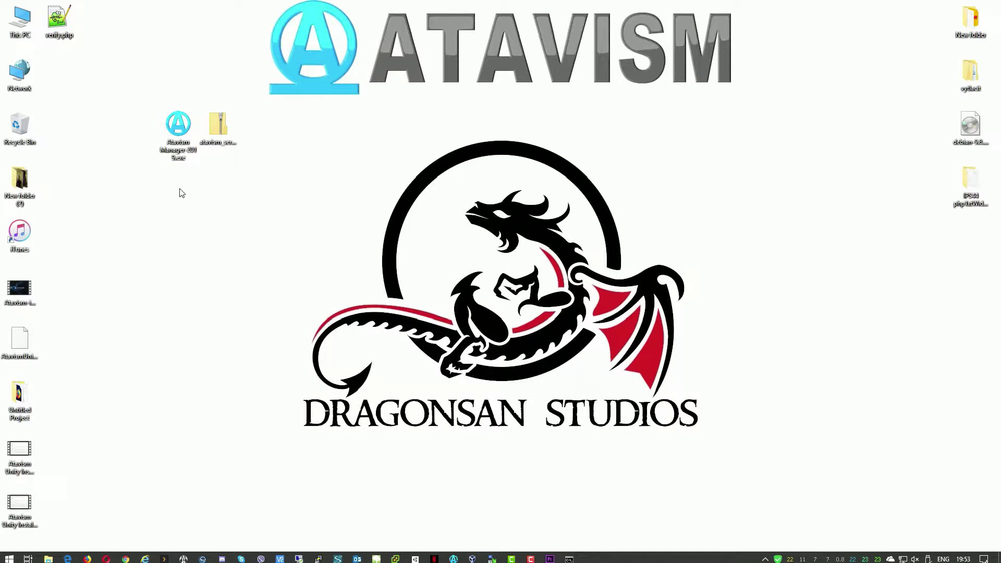
click(175, 149)
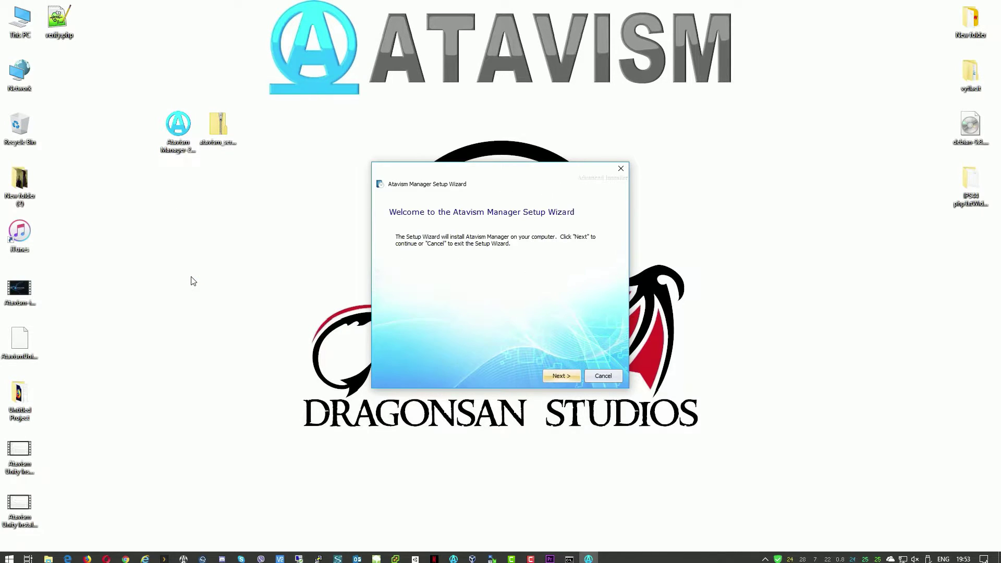
click(559, 376)
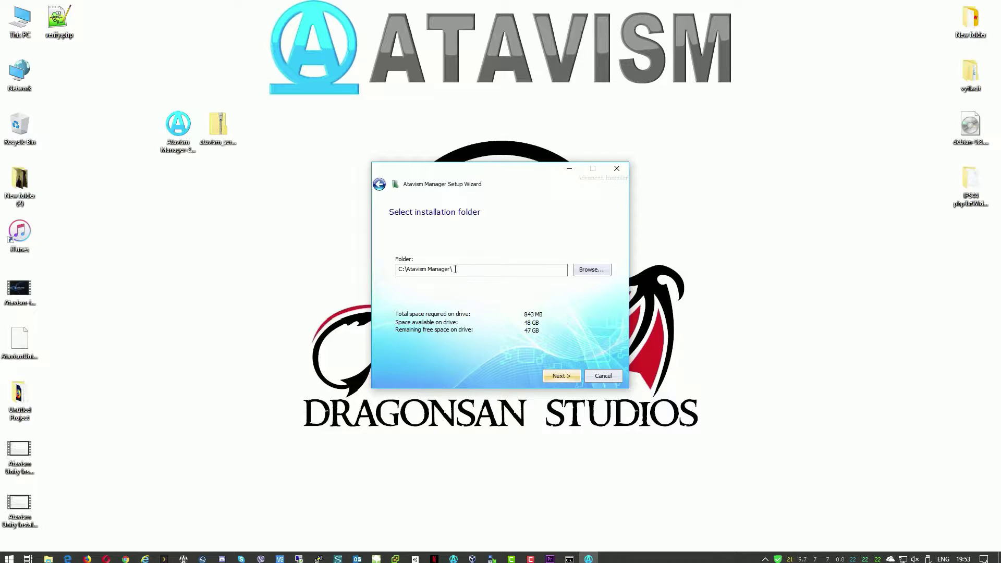
click(574, 378)
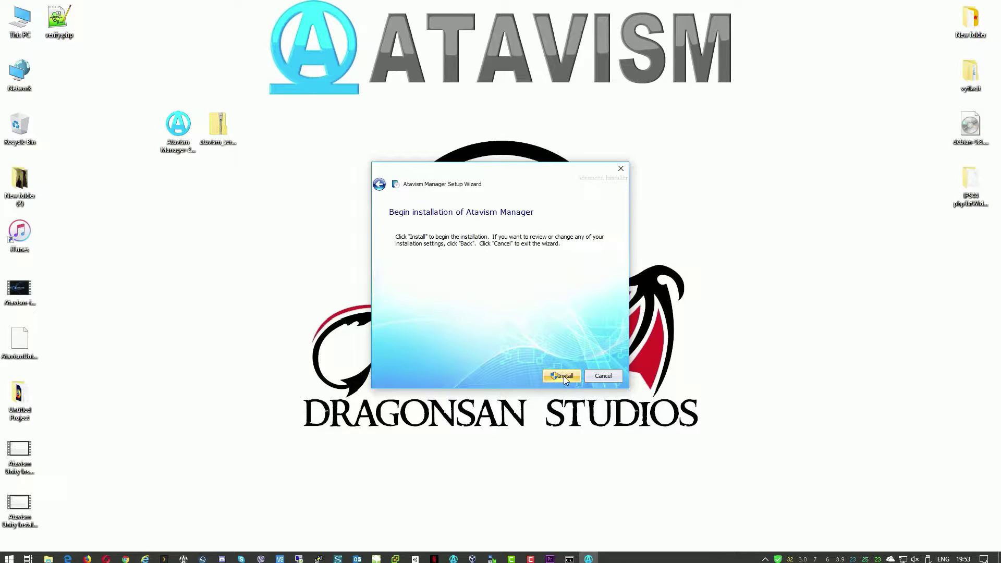
click(564, 376)
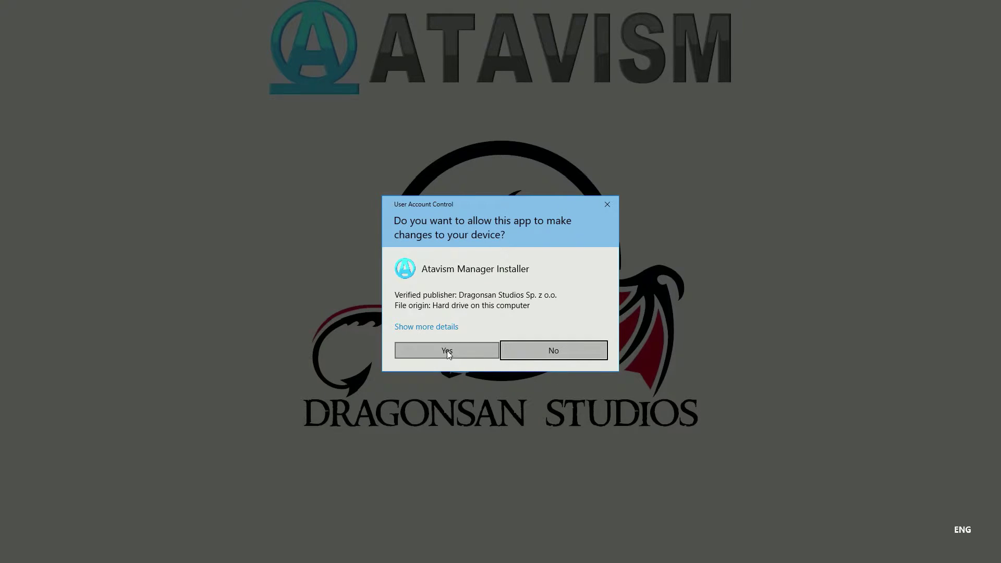
click(447, 352)
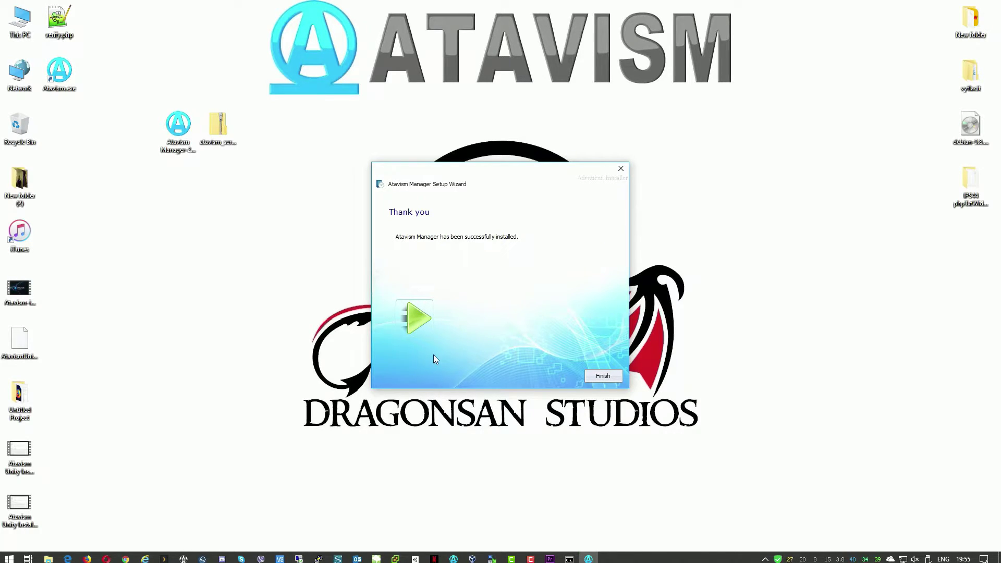
Launch the Atavism Panel from the wizard's final page and move it to the screen centre
click(413, 319)
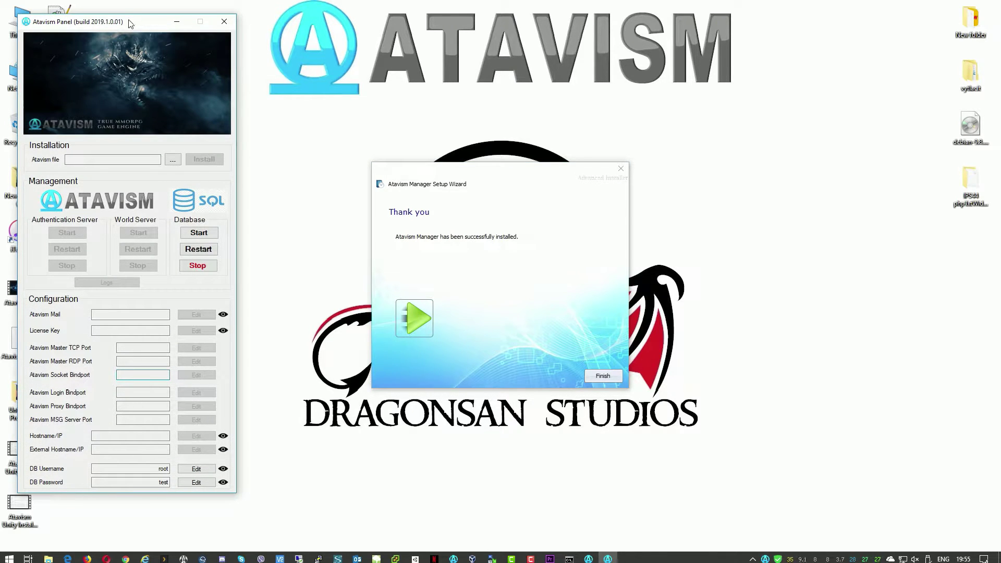
drag(129, 22, 306, 28)
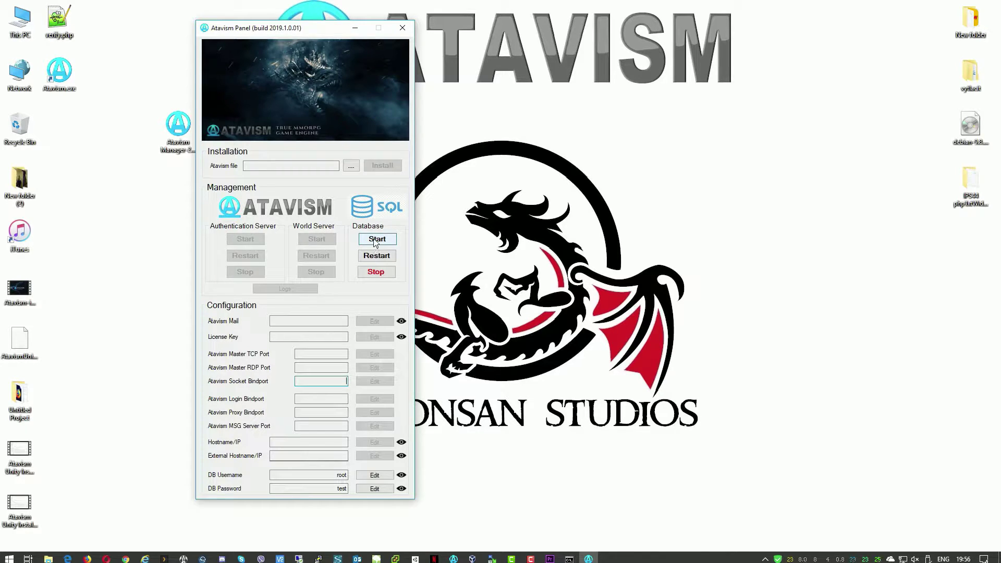
Start the database server, closing the mysqld console that appears
click(373, 239)
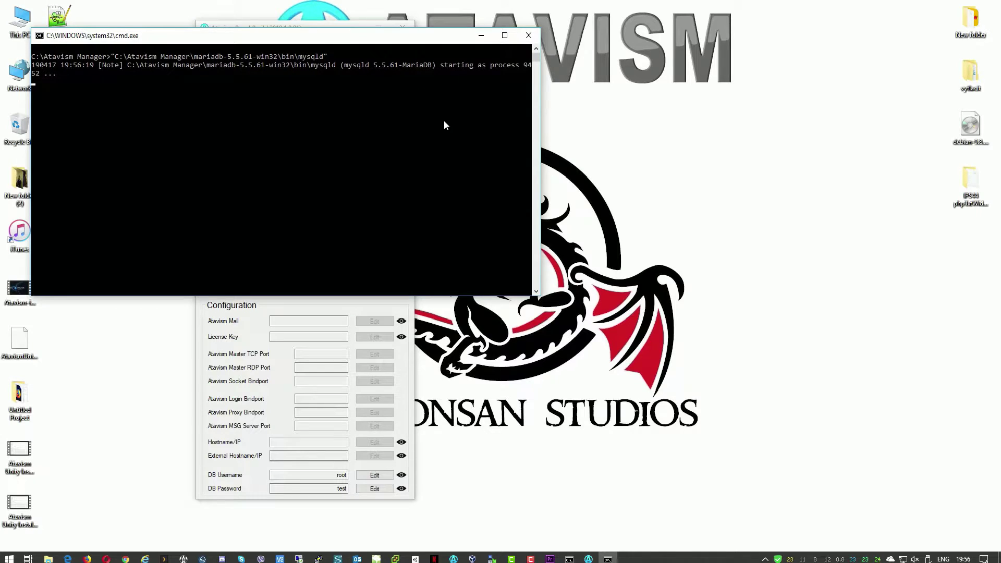
click(528, 36)
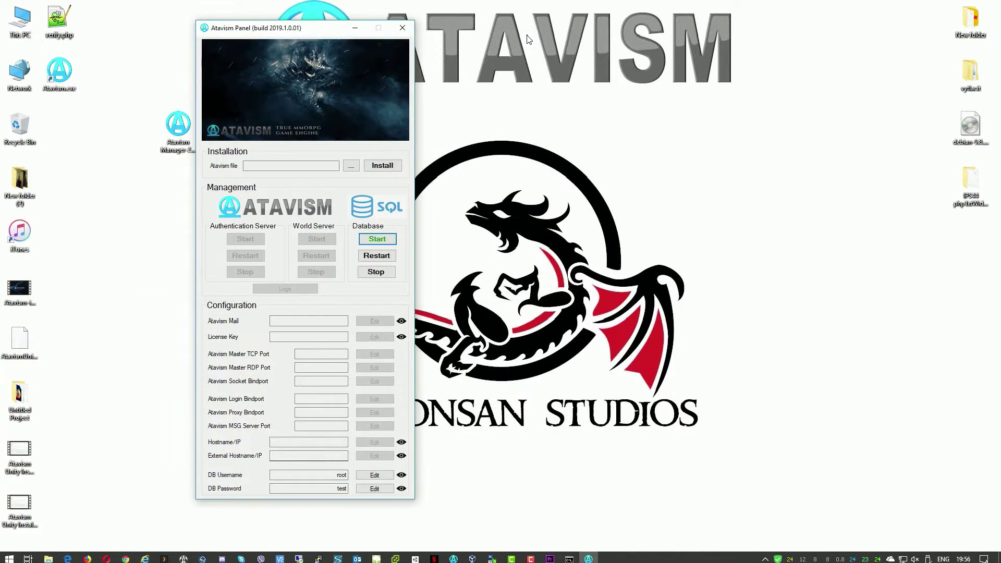
click(382, 241)
Load atavism_server_v2018_3_1.zip as the Atavism file and start installing it
click(350, 167)
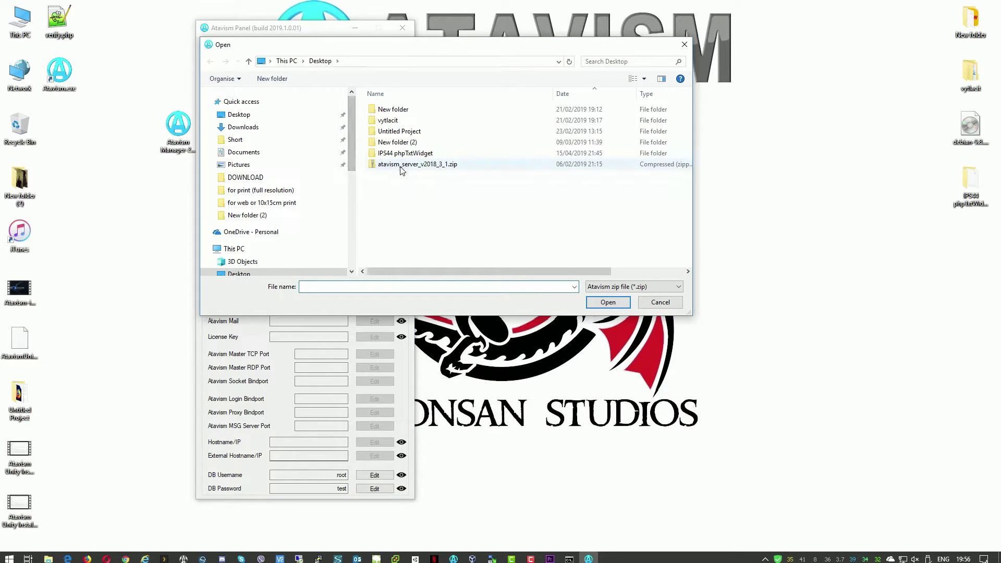
click(387, 166)
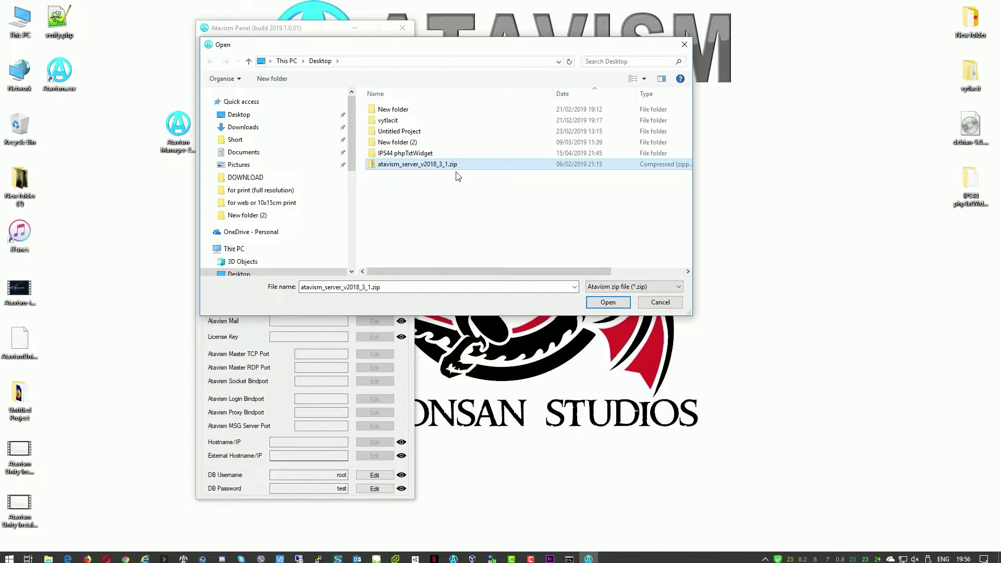
click(603, 304)
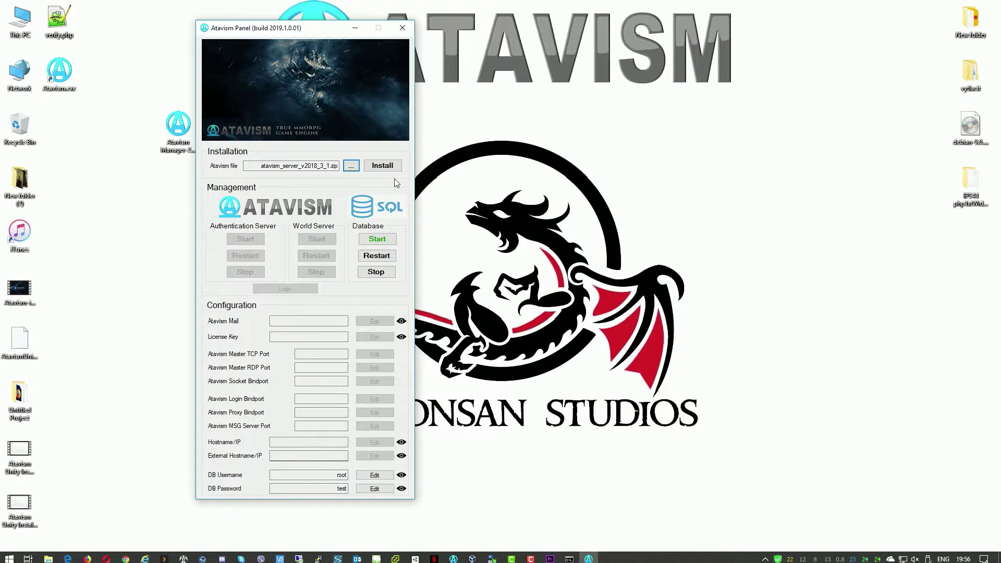
click(385, 168)
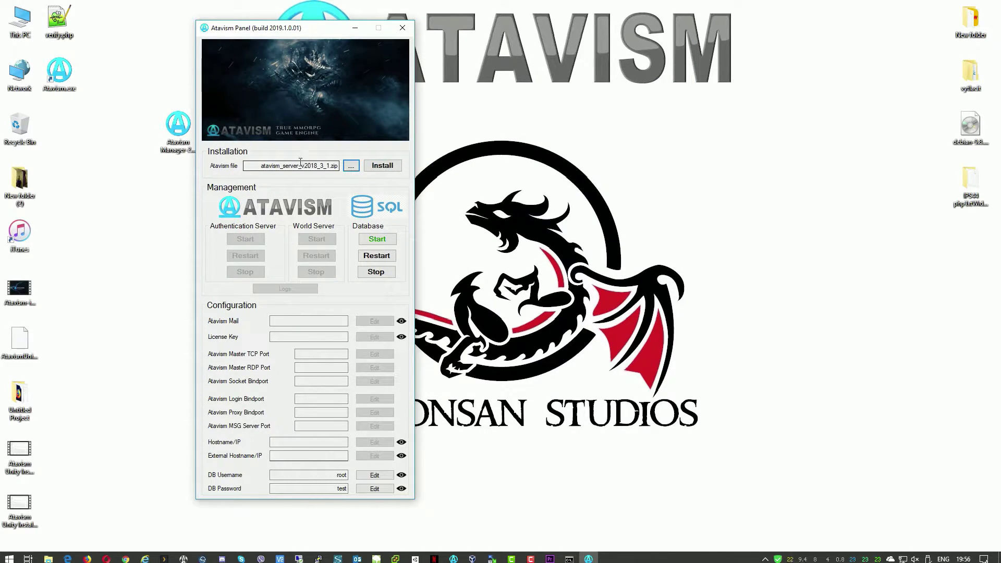
Install the server package so the configuration fills with default ports and localhost hostnames
click(388, 170)
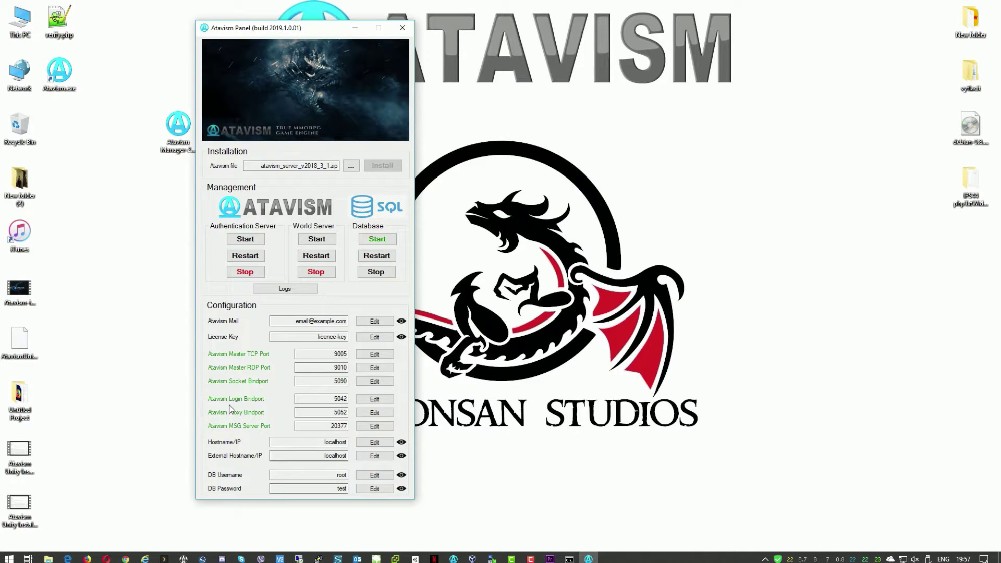
Change the Atavism Socket Bindport from 5090 to 5091 and apply it
click(367, 383)
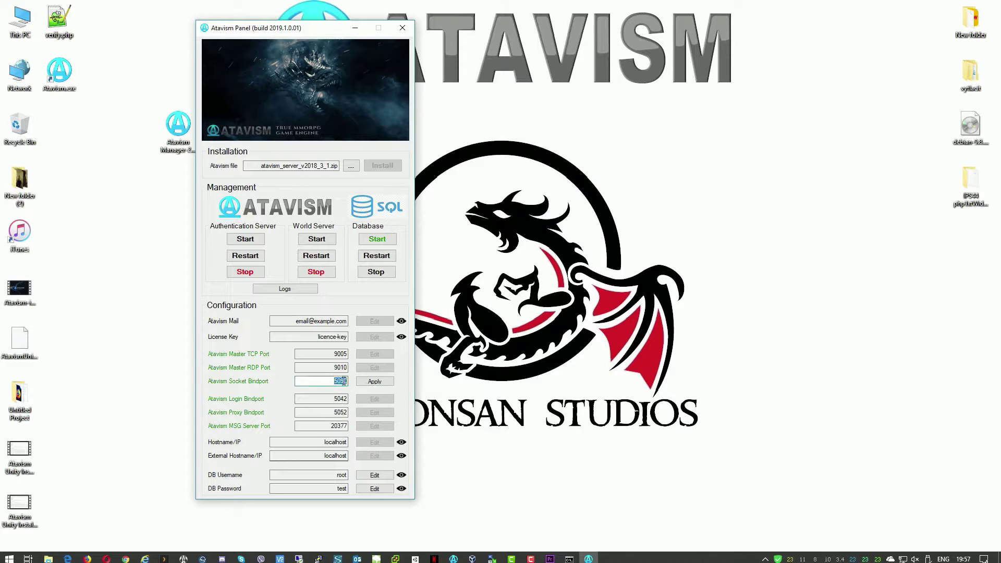
click(343, 381)
text(0)
key(BackSpace)
key(BackSpace)
text(1)
click(369, 384)
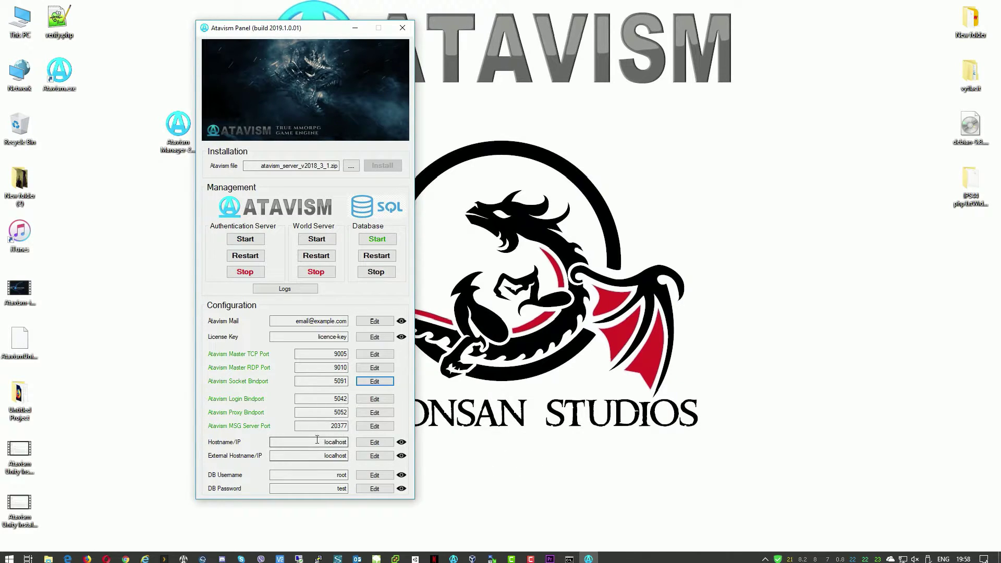
Run ipconfig in Command Prompt and select the Ethernet IPv4 address 192.168.254.50
click(569, 558)
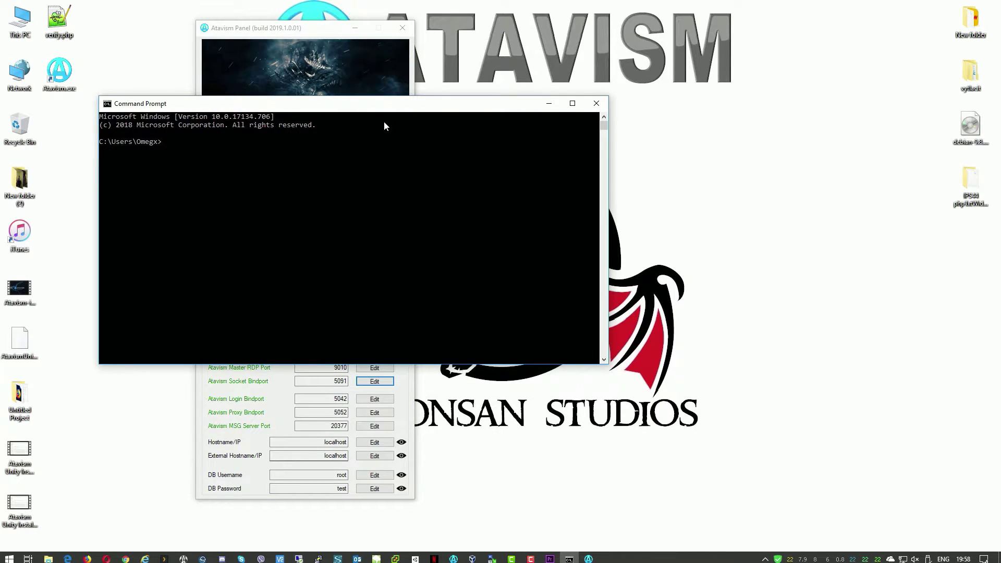
text(ipconfi)
text(g)
key(Return)
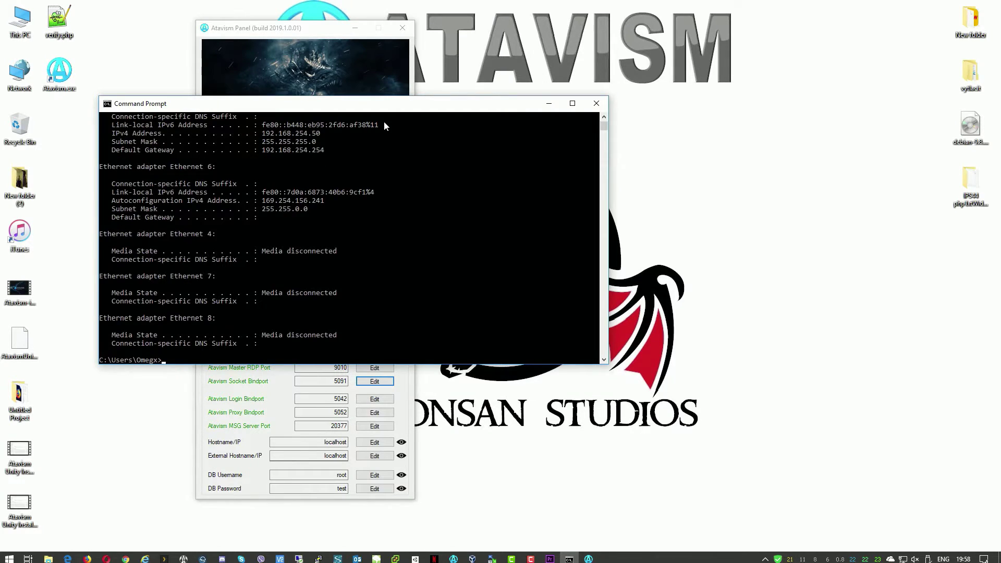
scroll(377, 204, up, 3)
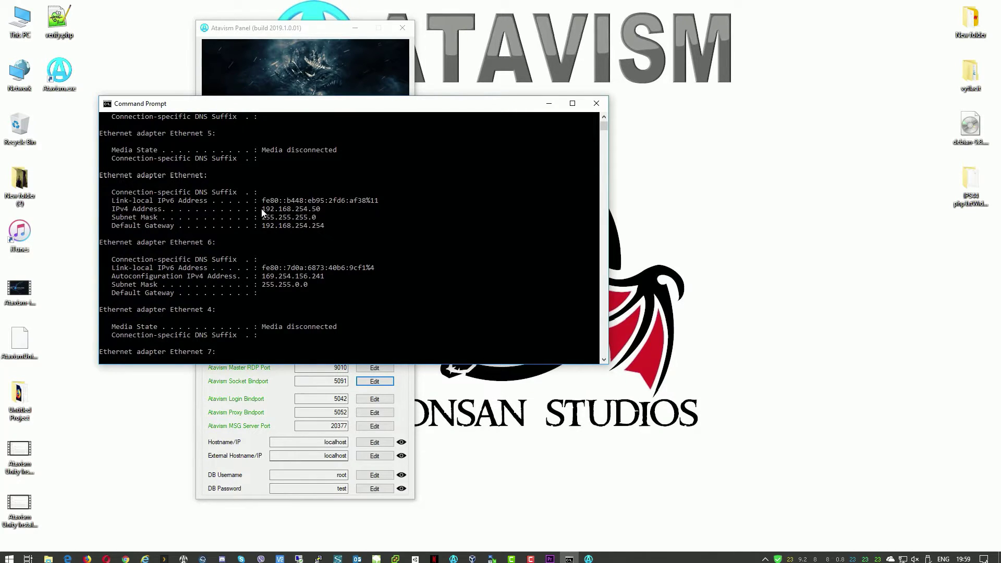
drag(261, 209, 320, 214)
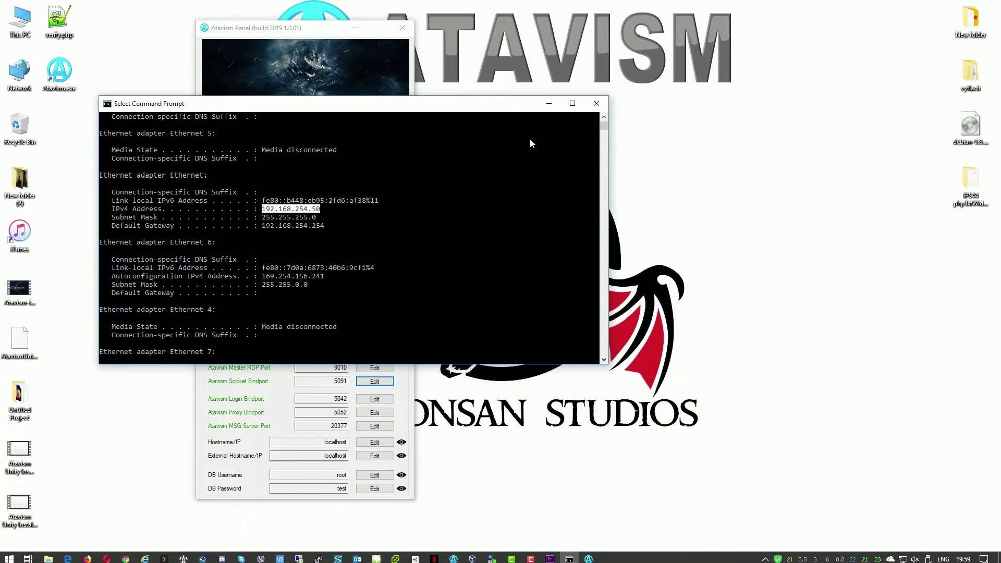
Back in the panel, replace localhost with 192.168.254.50 as the Hostname/IP and apply
click(549, 103)
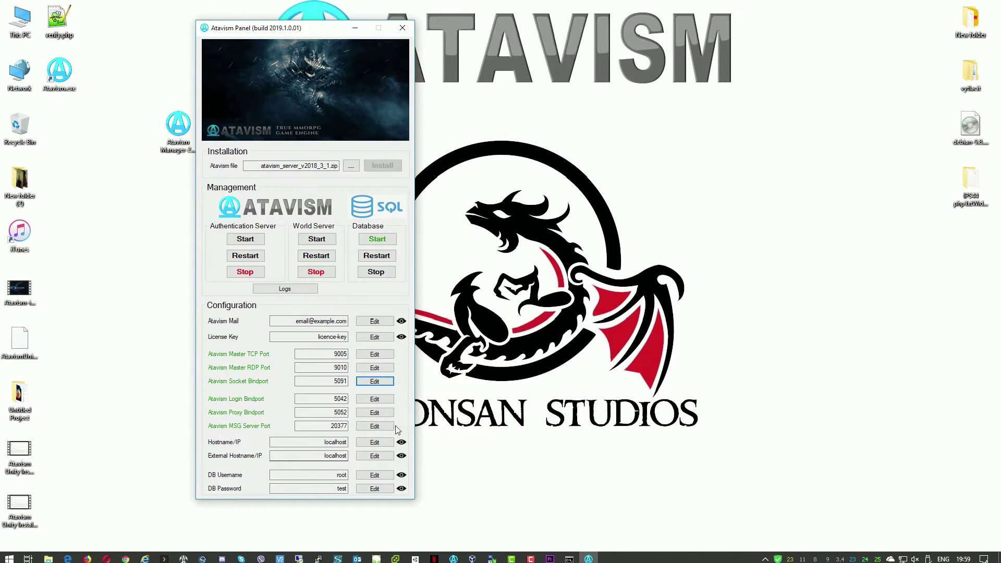
click(377, 442)
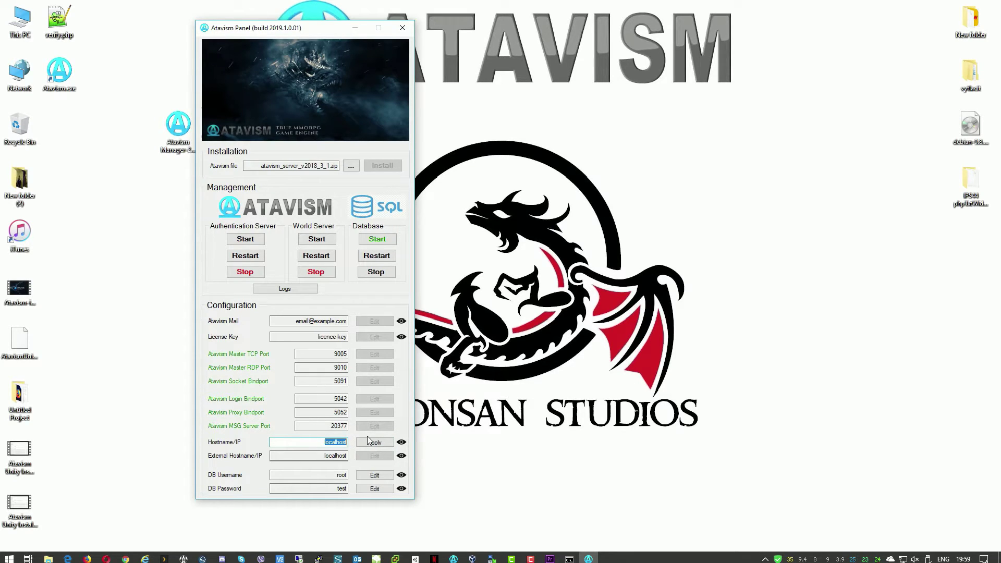
text(192.168.254.50)
click(367, 445)
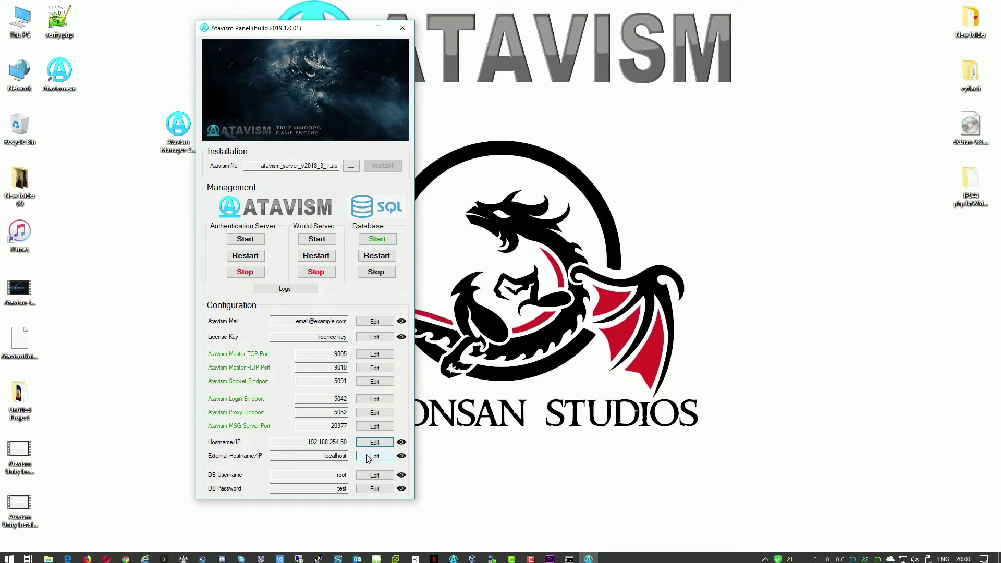
Enter 192.168.254.50 in External Hostname/IP and apply it
click(374, 458)
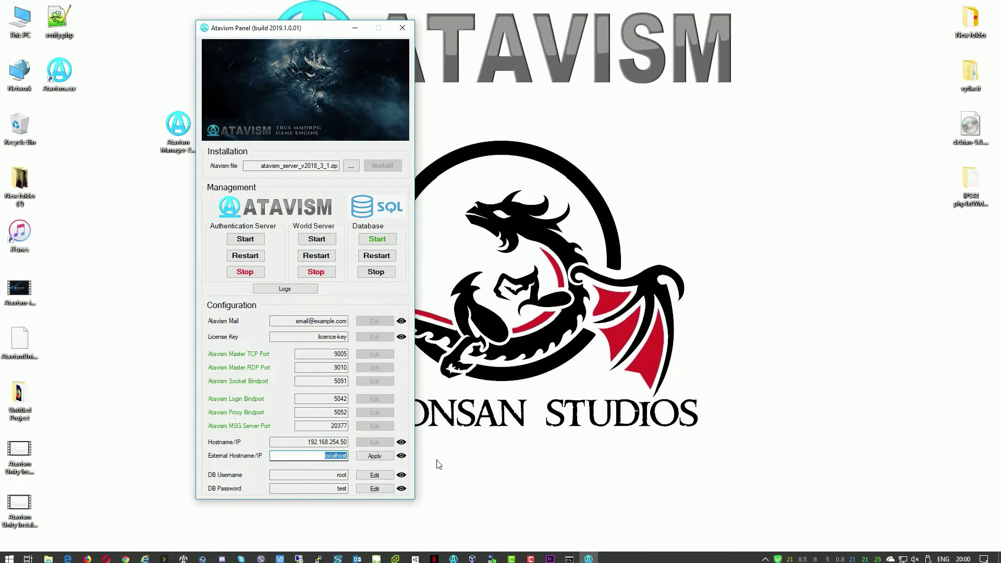
text(192.168.254.50)
click(375, 457)
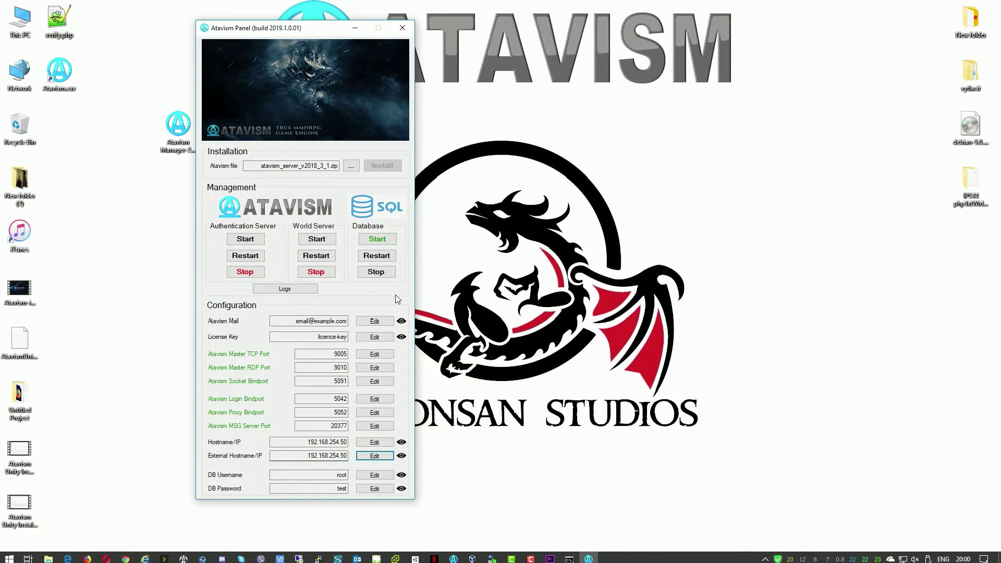
Hide the Atavism Mail, License Key, Hostname/IP and External Hostname/IP values
click(402, 321)
click(276, 323)
click(401, 338)
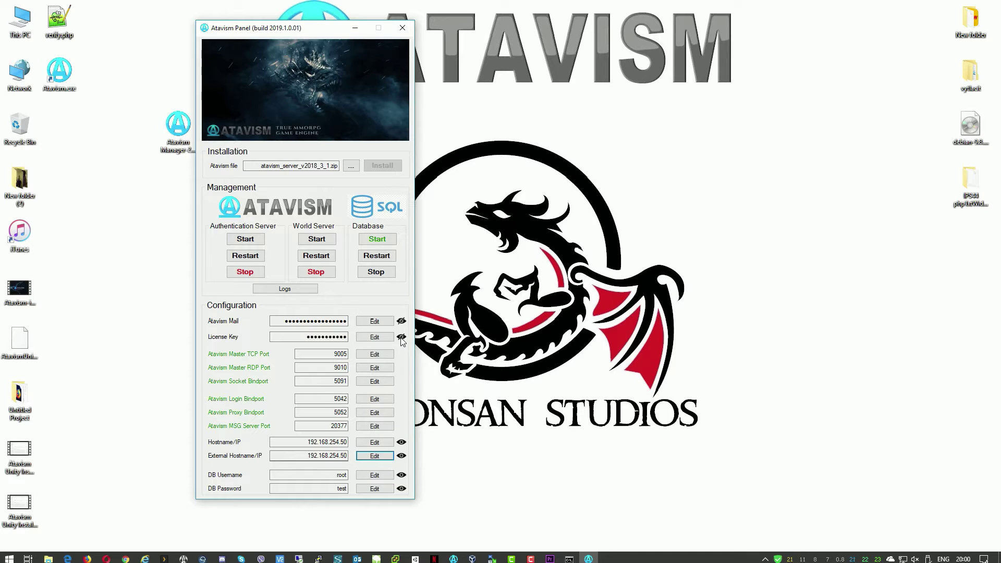
click(401, 442)
click(401, 455)
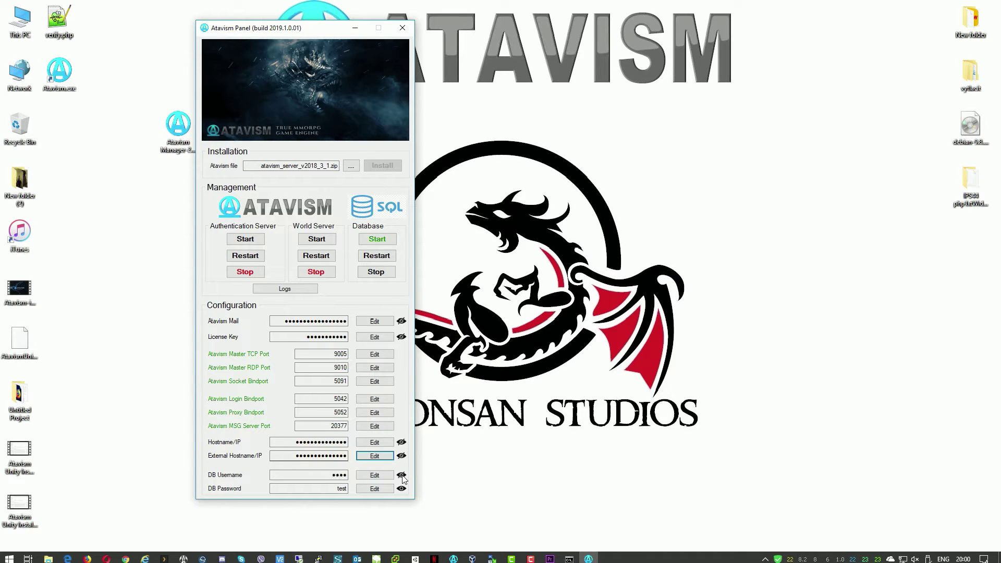
Mask the DB Username and DB Password values so they show only dots
click(401, 488)
click(346, 489)
click(401, 475)
click(402, 489)
click(378, 480)
click(377, 485)
click(401, 489)
click(402, 475)
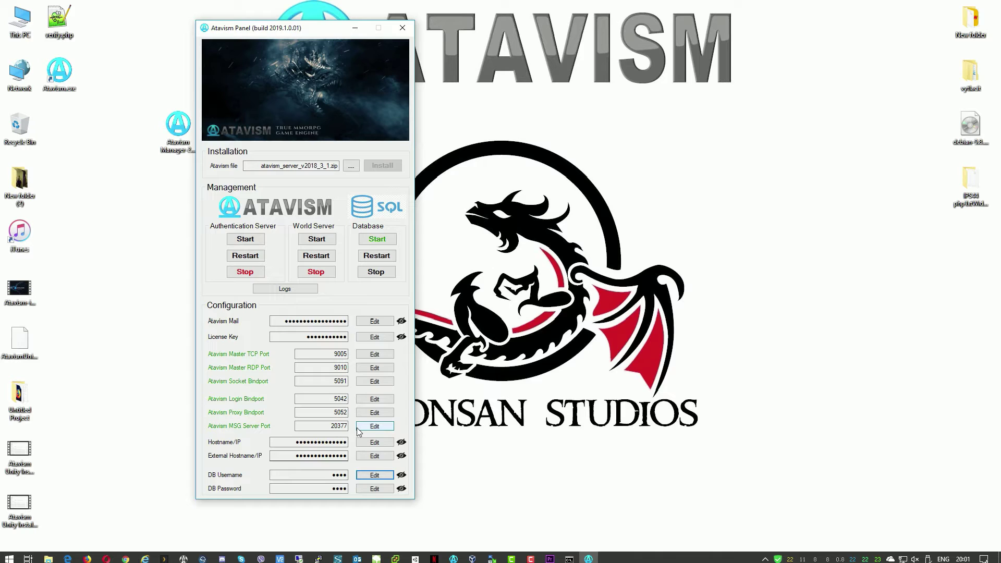
Start the authentication and world servers, moving their consoles to the upper and lower right
click(257, 240)
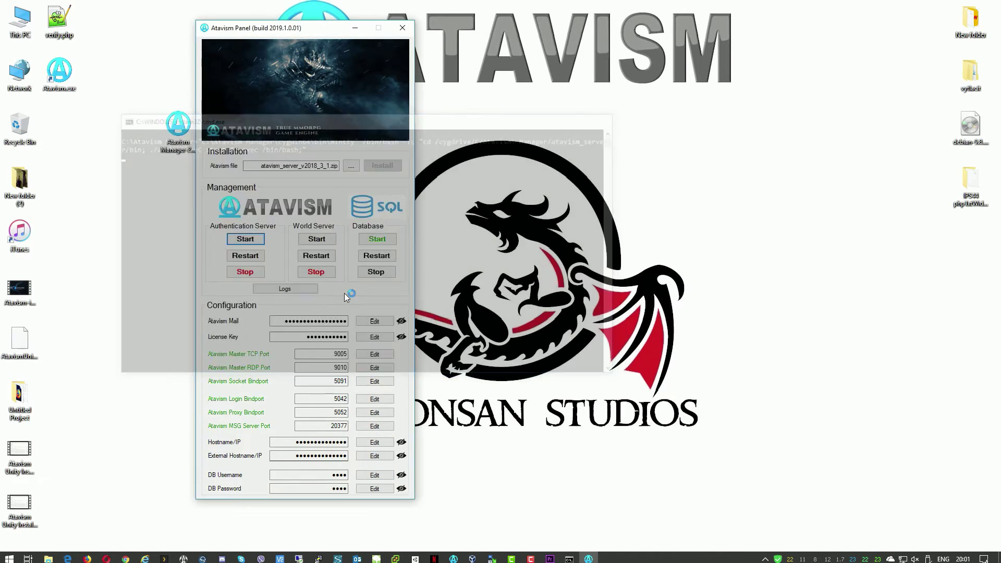
drag(252, 134, 543, 33)
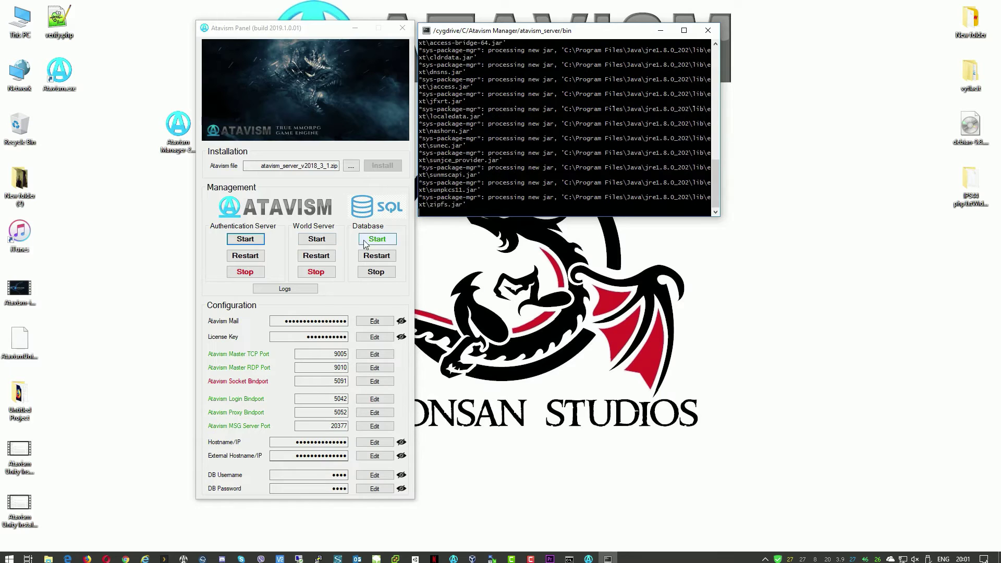
click(326, 239)
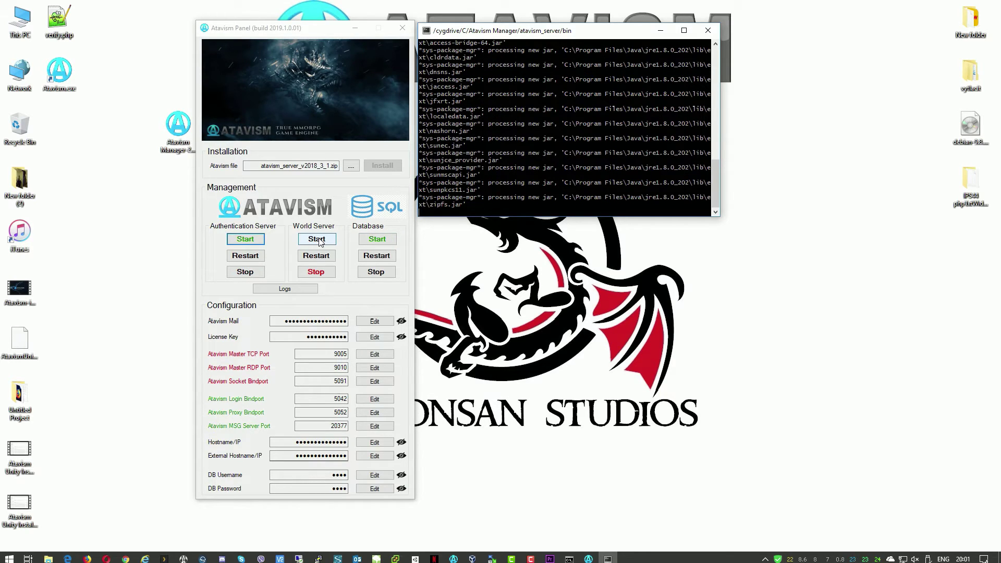
click(320, 241)
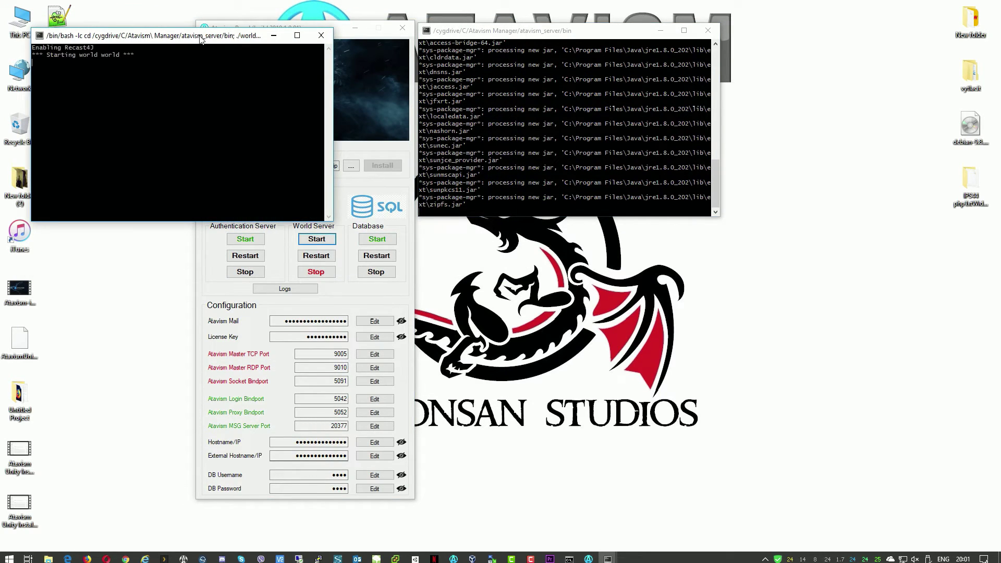
drag(201, 39, 592, 231)
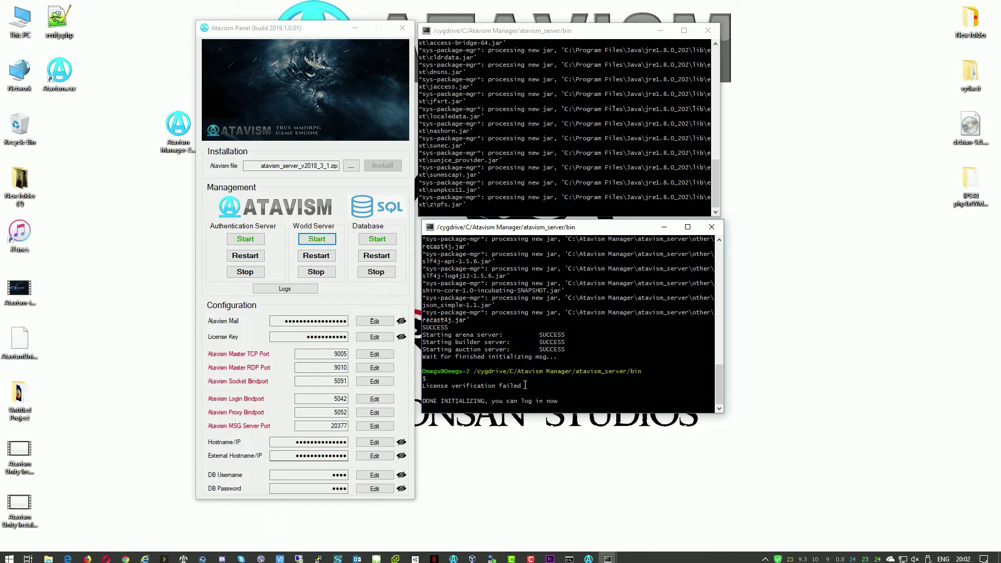
Select the 'License verification failed' console line, then unhide the Atavism Mail and License Key values
drag(526, 385, 424, 389)
click(401, 321)
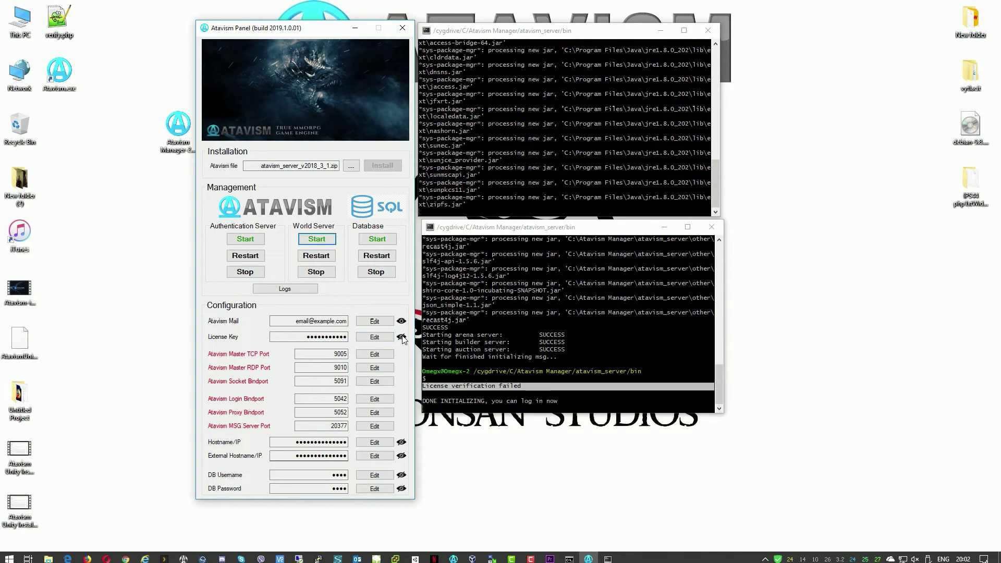
click(402, 337)
Close the authentication and world server consoles to stop both servers, then stop the database
click(329, 238)
click(708, 31)
click(711, 227)
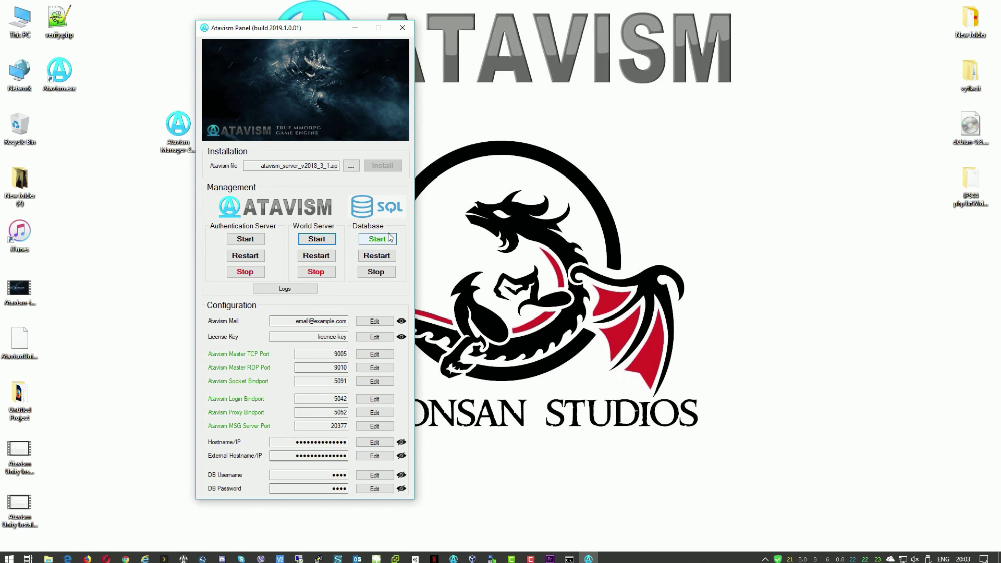
click(374, 273)
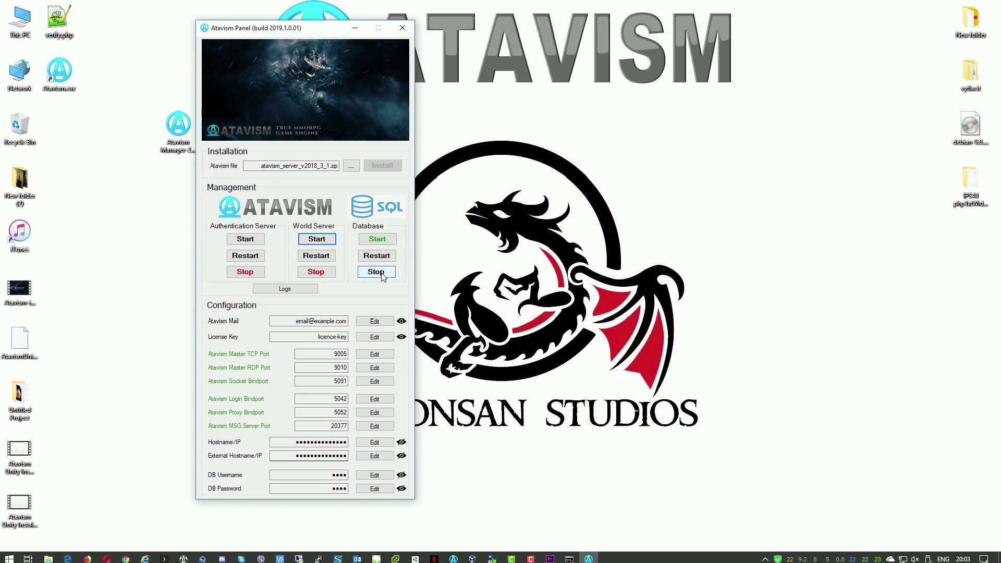
click(382, 274)
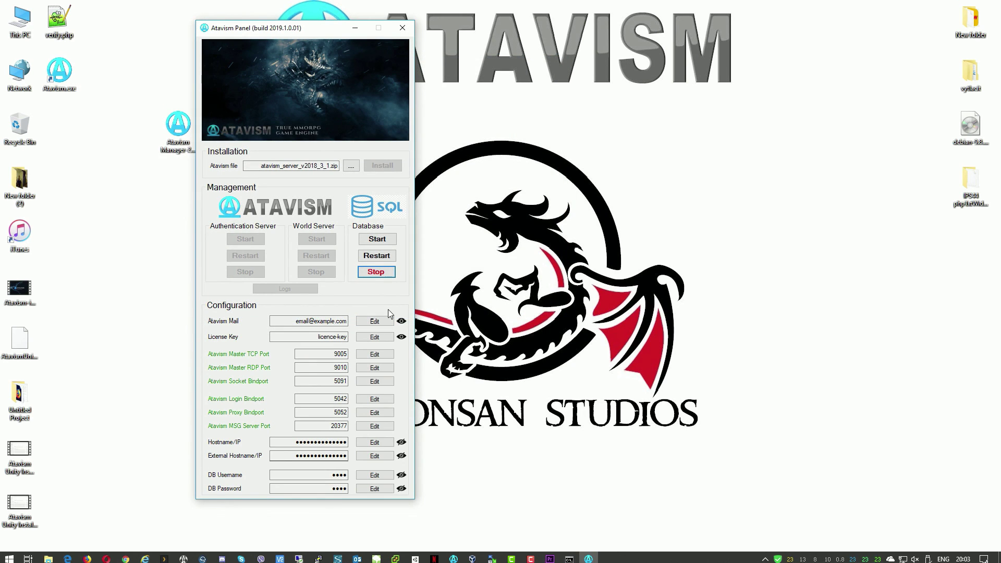